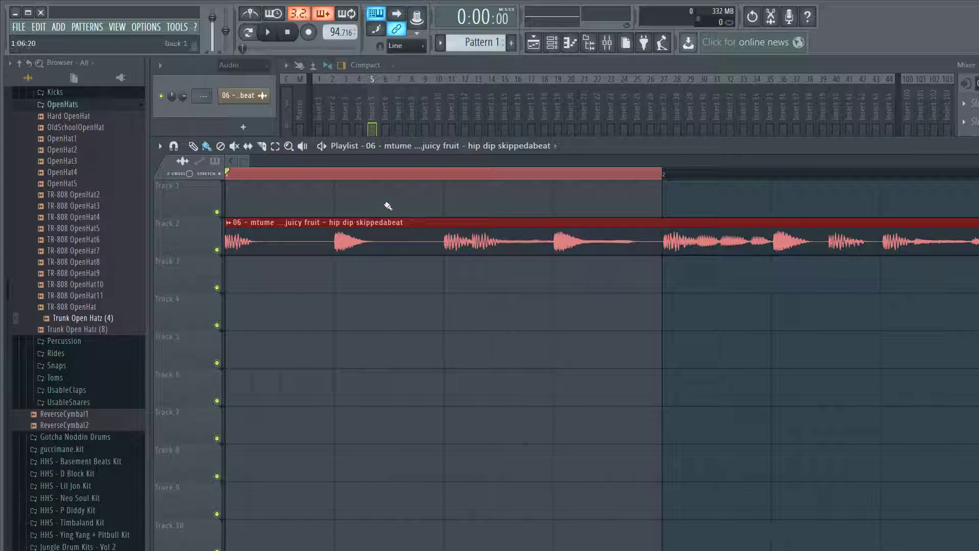
- Deselect the juicy fruit drum clip in the playlist and reposition the program window to uncover the desktop taskbar
key("ctrl+d")
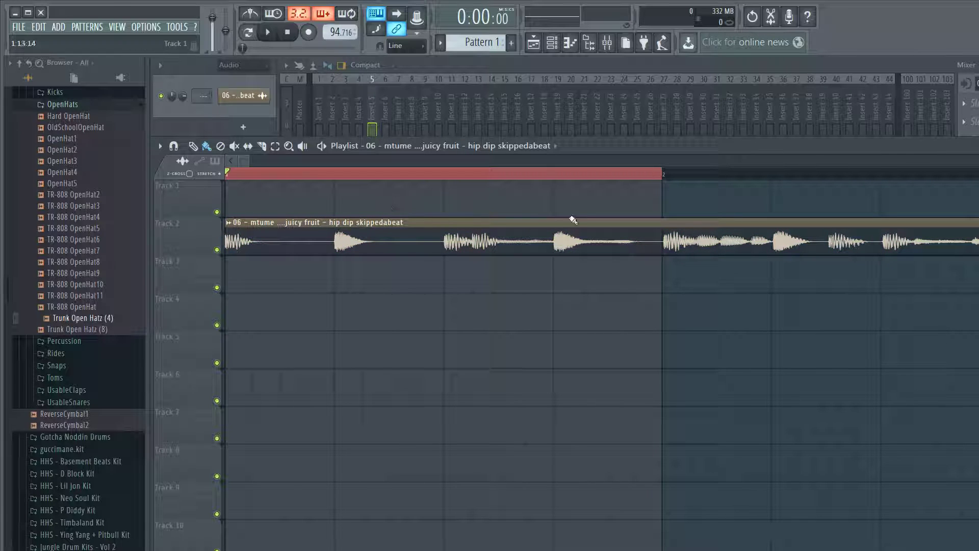
scroll(572, 218, "up", 5)
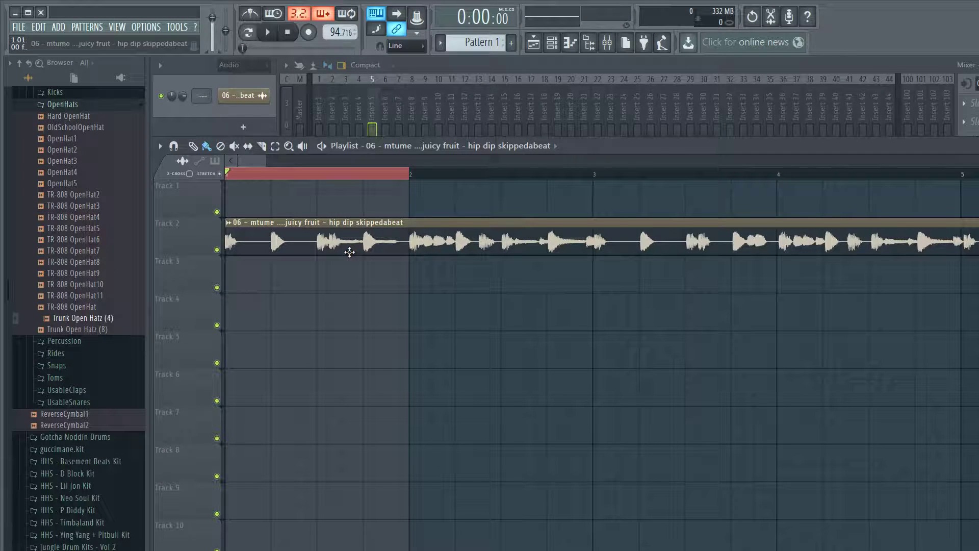
left_click_drag(83, 12, 102, 13)
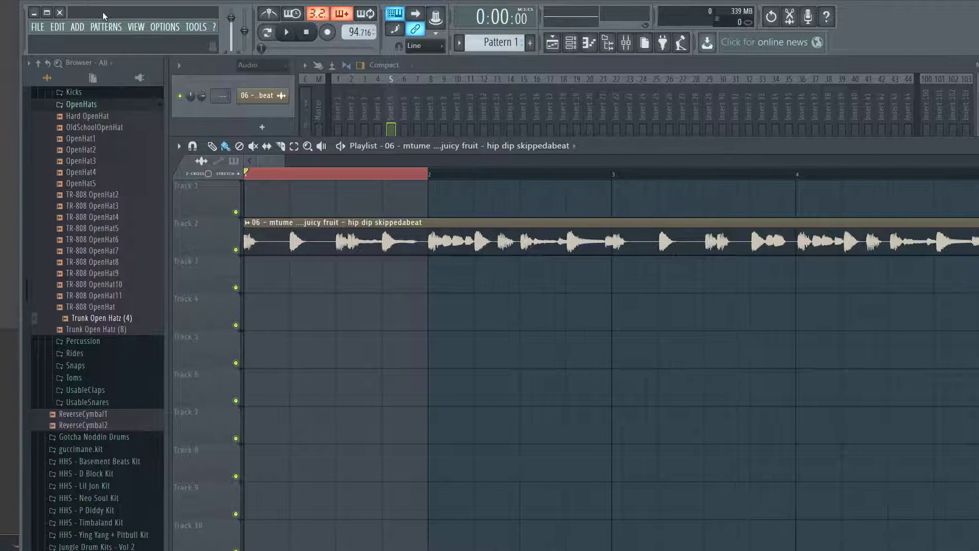
left_click_drag(19, 1, 39, 47)
left_click_drag(108, 52, 97, 11)
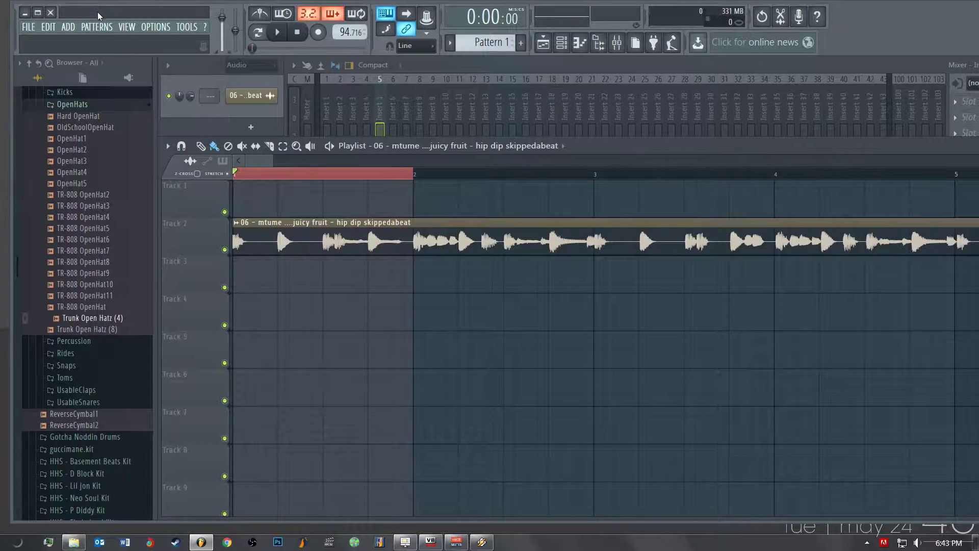
- Switch to Windows Explorer and add "Earth, Wind & Fire - Clover.mp3" from the (Audio for Ripping) folder to Track 4 of the playlist
left_click(76, 543)
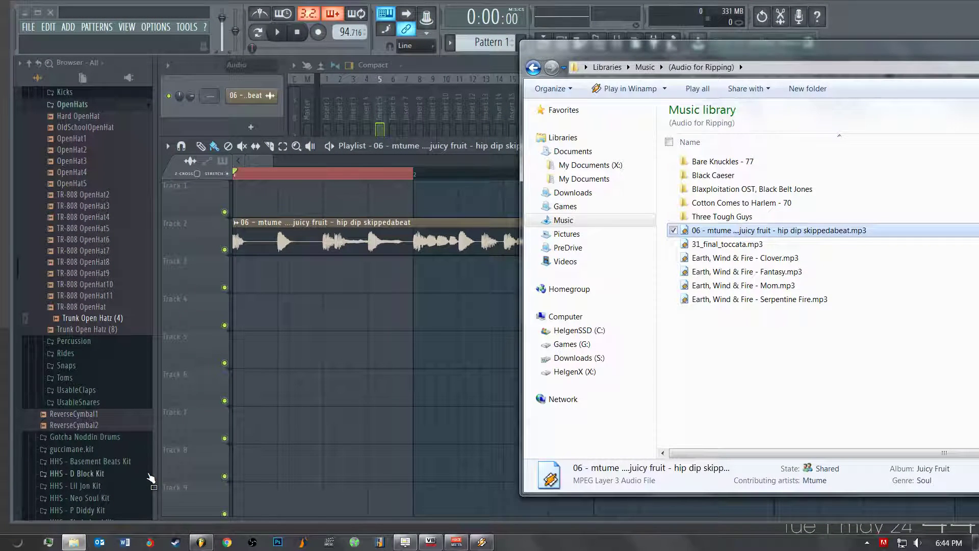
left_click(738, 260)
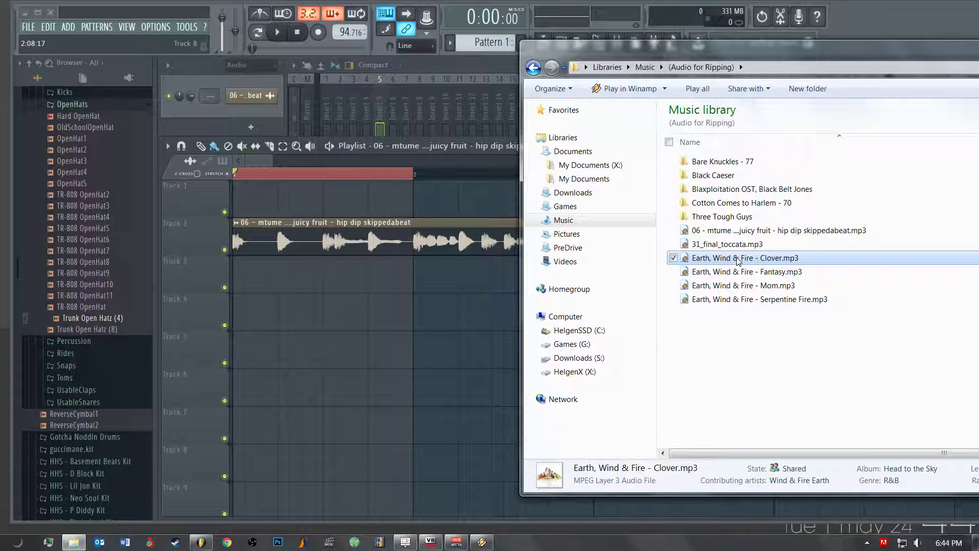
left_click(481, 541)
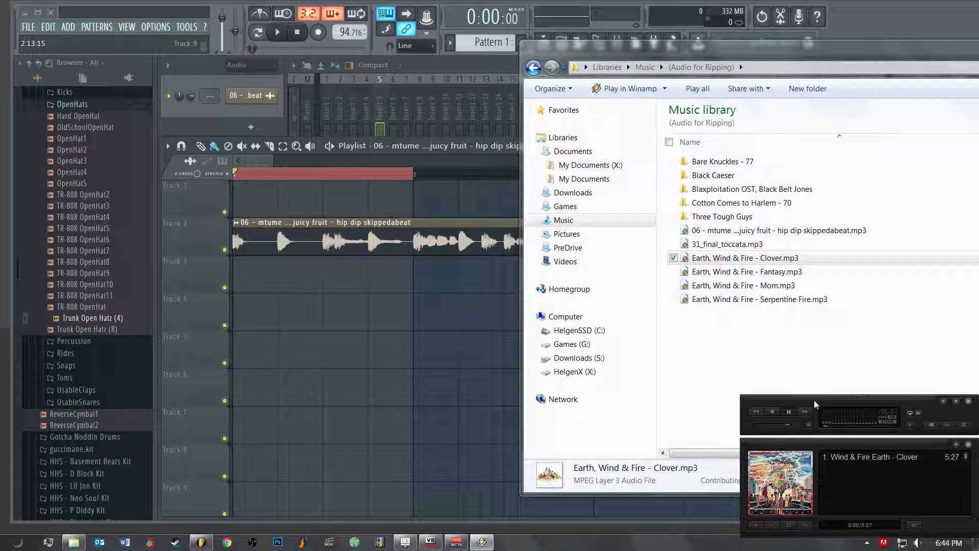
left_click(773, 411)
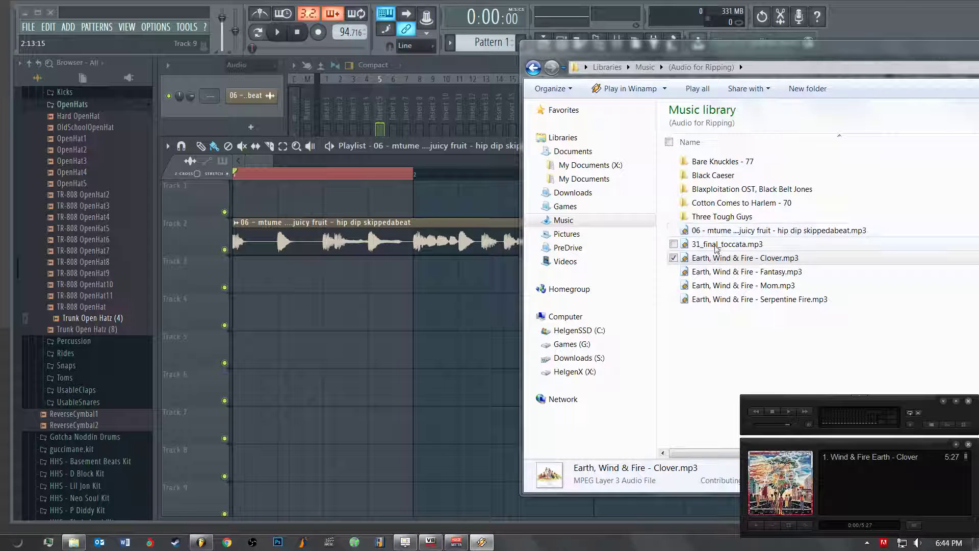
left_click_drag(718, 263, 248, 302)
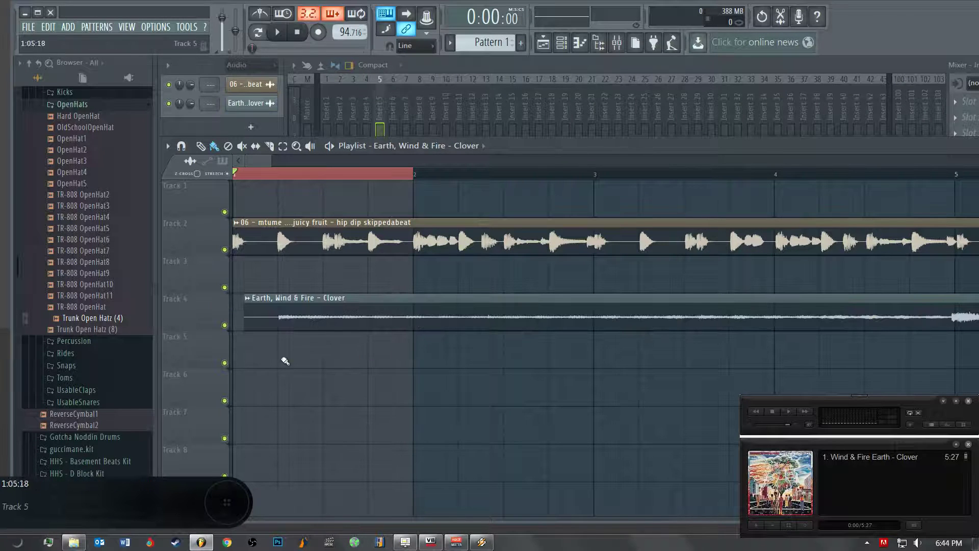
- Slice the Clover clip exactly where its audio begins and delete the silent piece in front
scroll(309, 350, "up", 3)
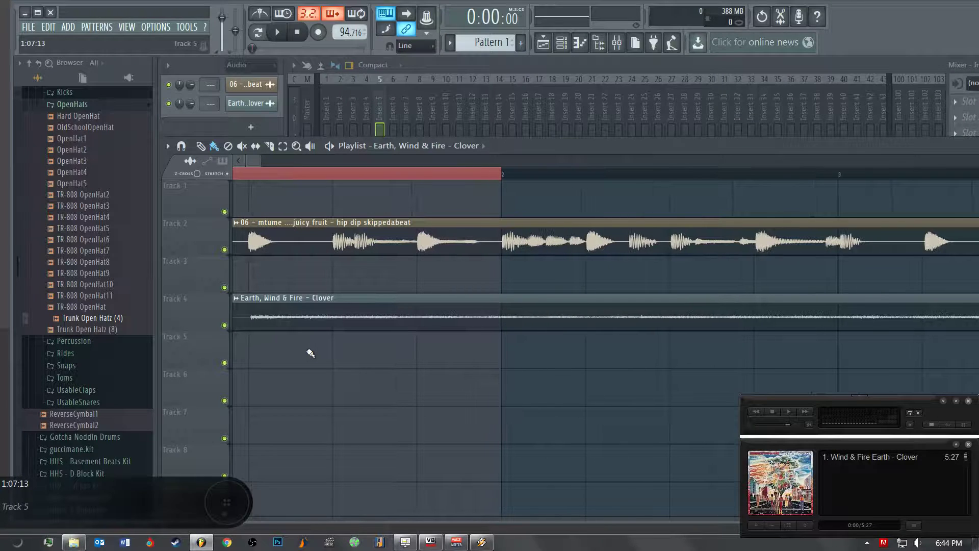
scroll(308, 341, "up", 1)
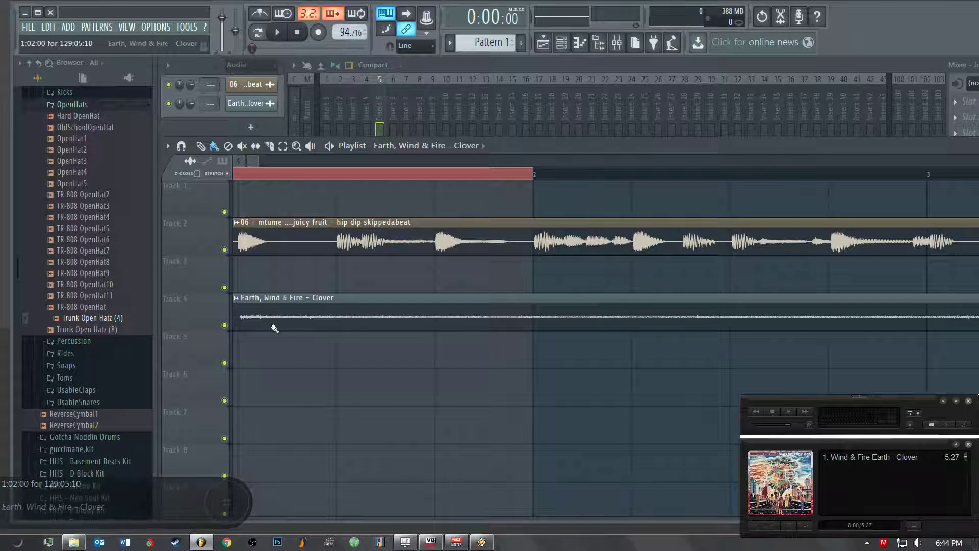
scroll(327, 352, "up", 2)
left_click_drag(350, 366, 357, 370)
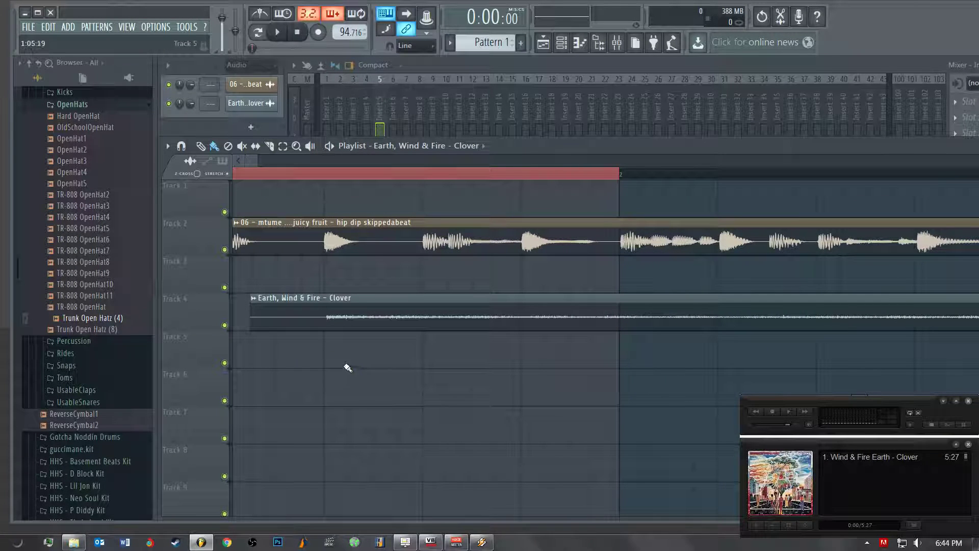
scroll(325, 345, "up", 1)
scroll(325, 346, "up", 1)
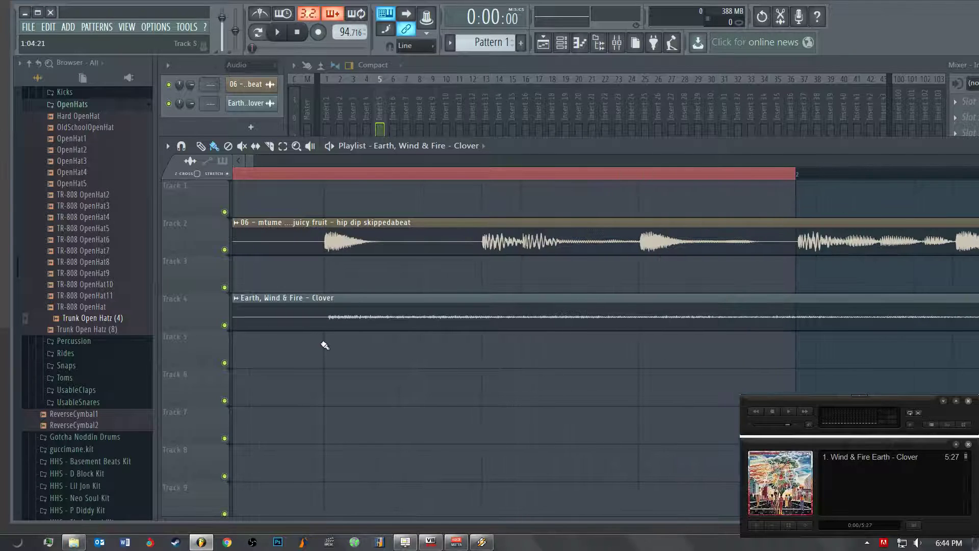
scroll(326, 347, "up", 2)
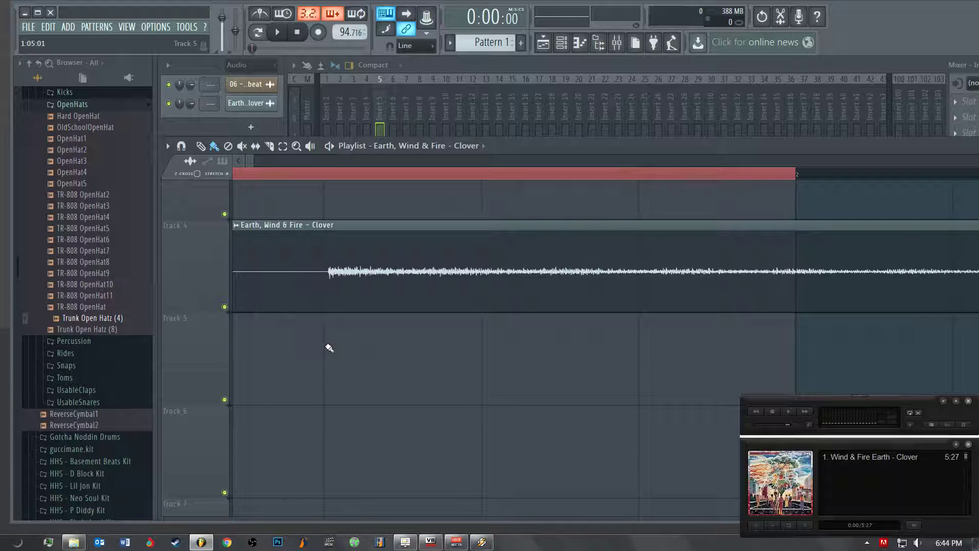
scroll(326, 344, "up", 1)
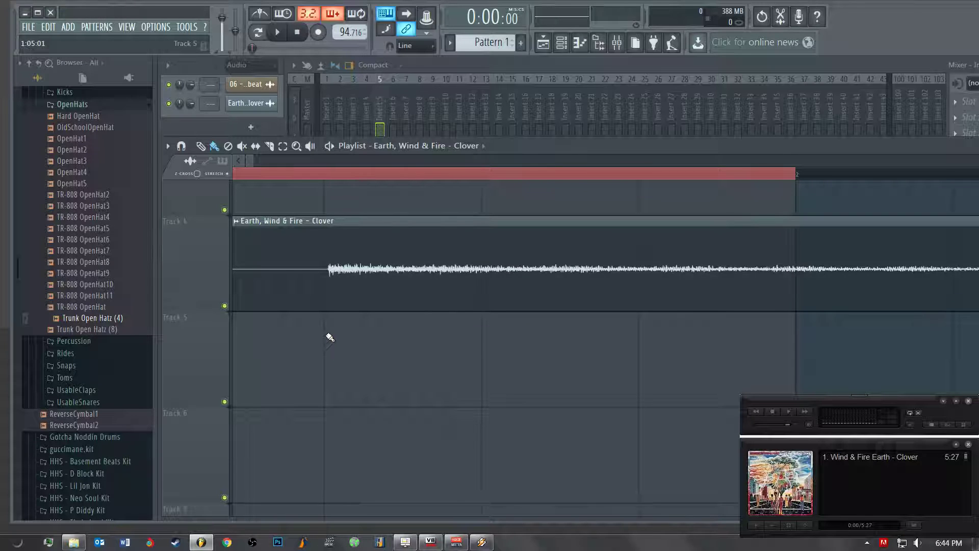
scroll(328, 336, "up", 5)
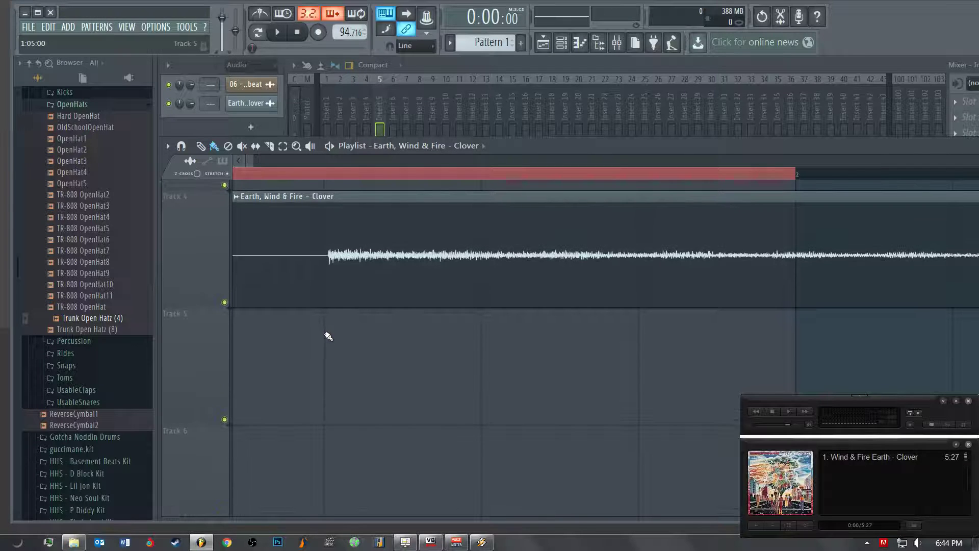
scroll(328, 336, "up", 3)
scroll(329, 374, "down", 3)
scroll(329, 375, "up", 3)
scroll(329, 375, "down", 3)
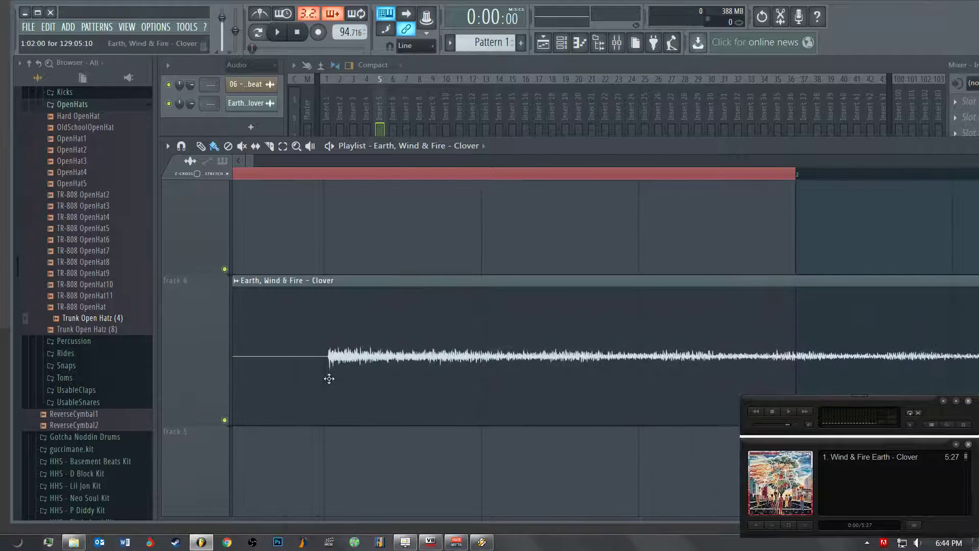
scroll(329, 379, "up", 1)
scroll(310, 389, "up", 4)
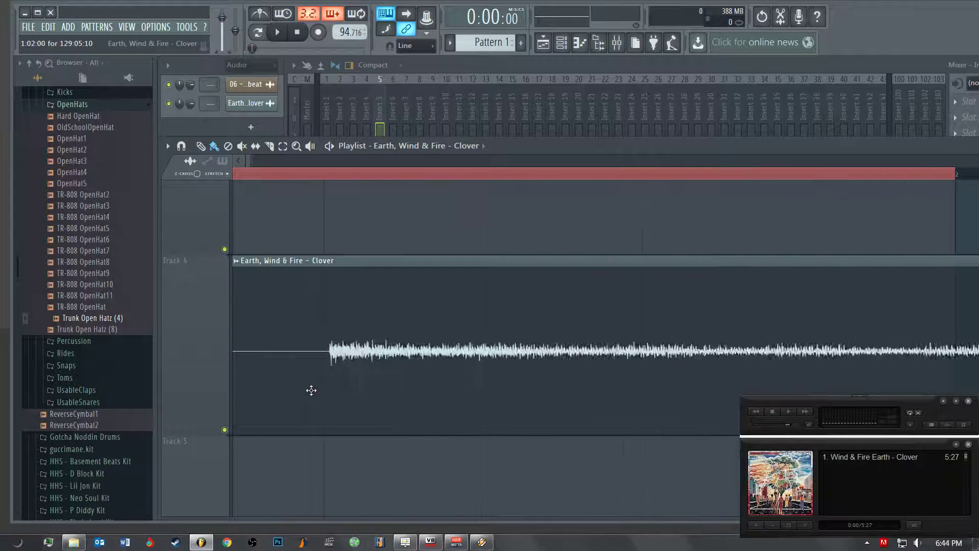
mouse_move(308, 226)
left_mouse_down()
mouse_move(424, 229)
mouse_move(442, 248)
mouse_move(452, 400)
left_mouse_up()
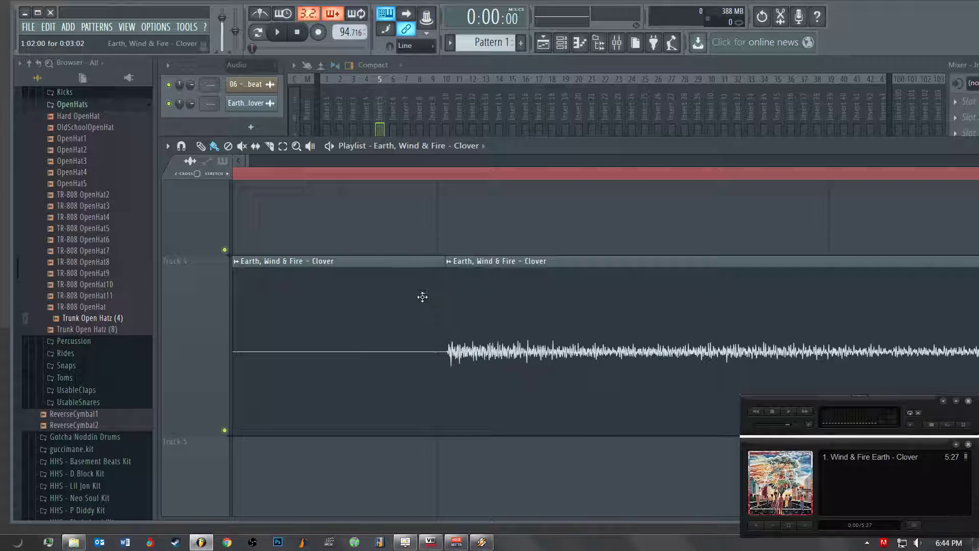
right_click(423, 297)
- Move the trimmed Clover clip to the start of bar 1 on Track 3, directly below the drum clip
left_click_drag(513, 305, 320, 288)
left_click_drag(291, 221, 611, 220)
left_click_drag(490, 338, 282, 339)
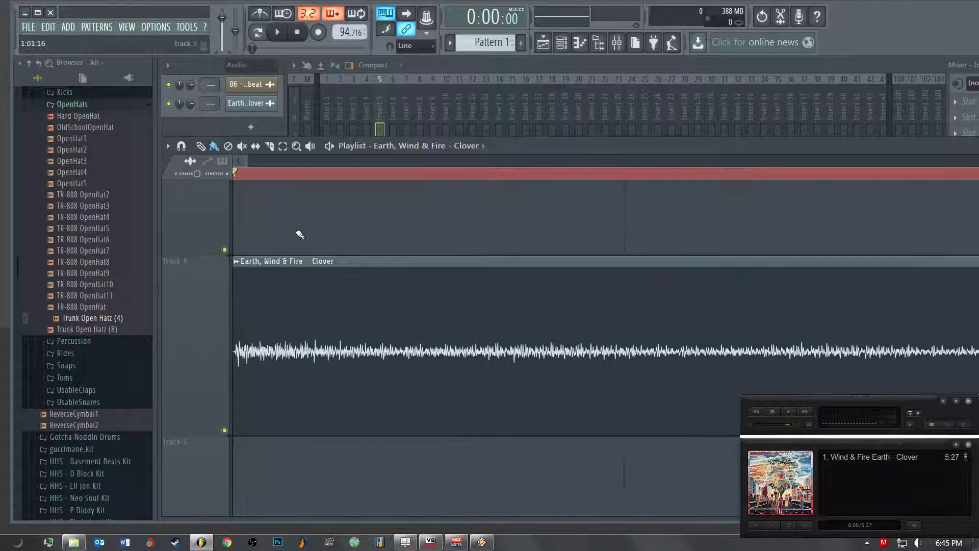
scroll(300, 235, "up", 8)
scroll(300, 238, "down", 5)
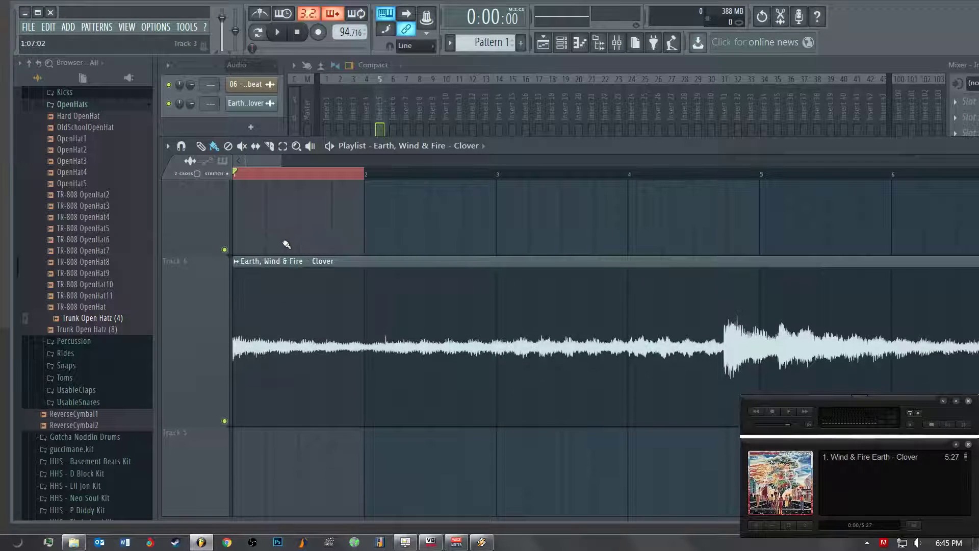
scroll(286, 247, "down", 6)
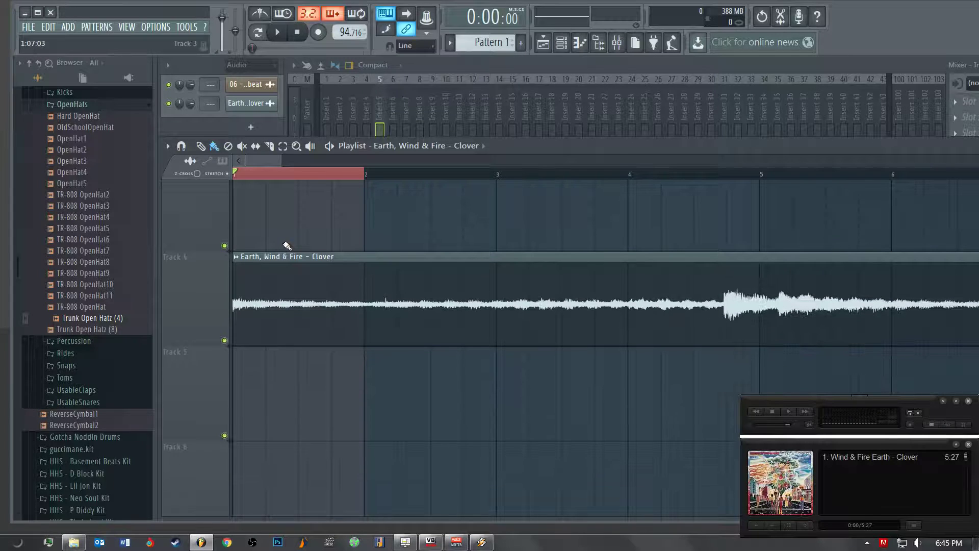
left_click_drag(284, 255, 281, 215)
scroll(291, 278, "up", 2)
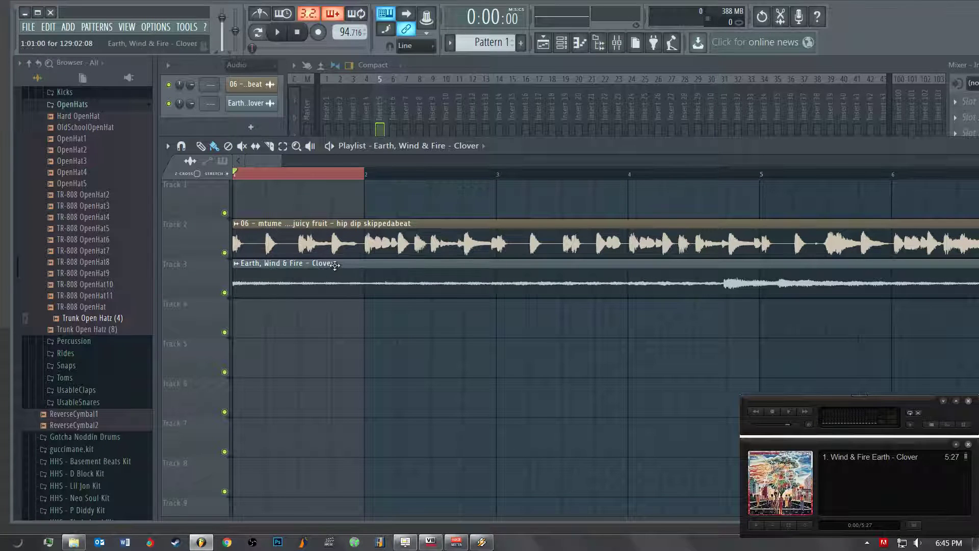
- Play the drum and Clover clips together briefly, and extend the playlist time selection to cover bars 1 and 2
left_click(278, 32)
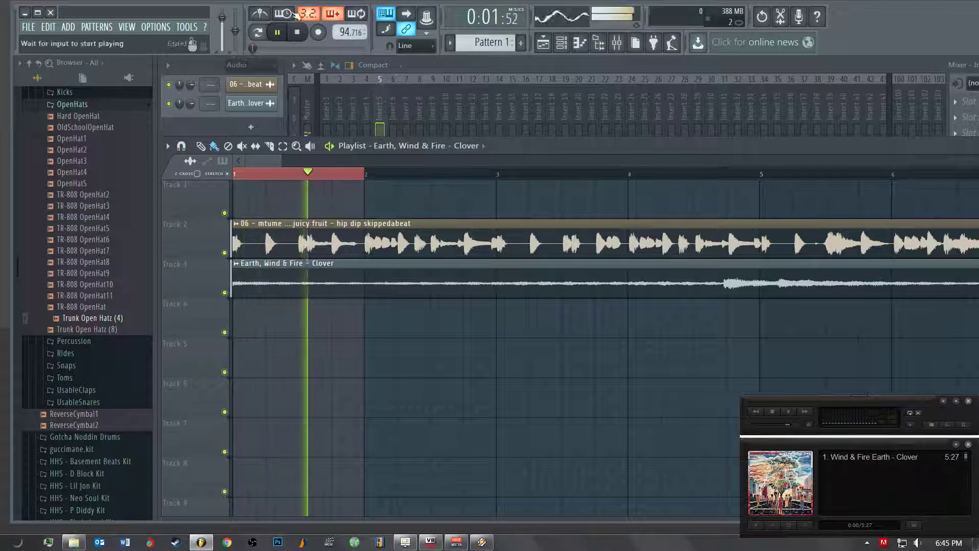
left_click(299, 33)
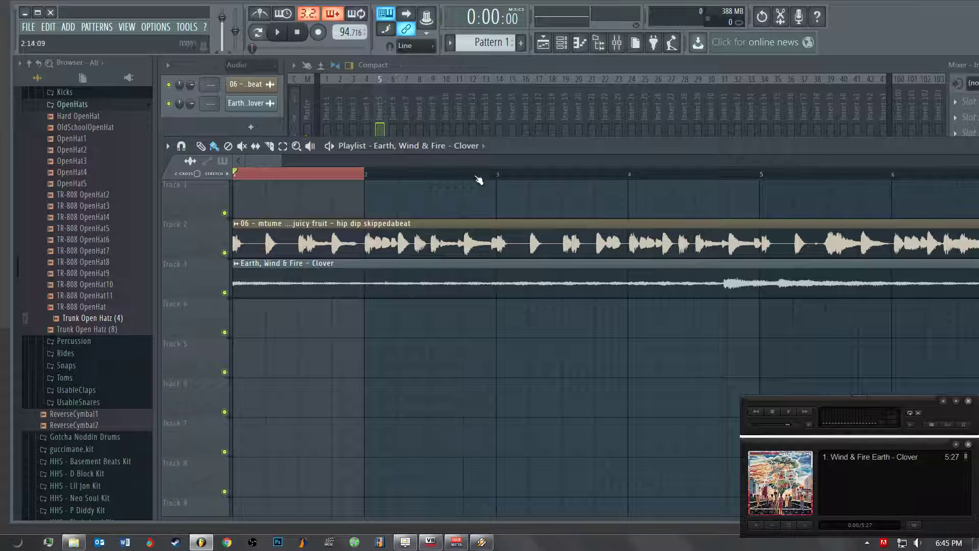
left_click(497, 176, "ctrl")
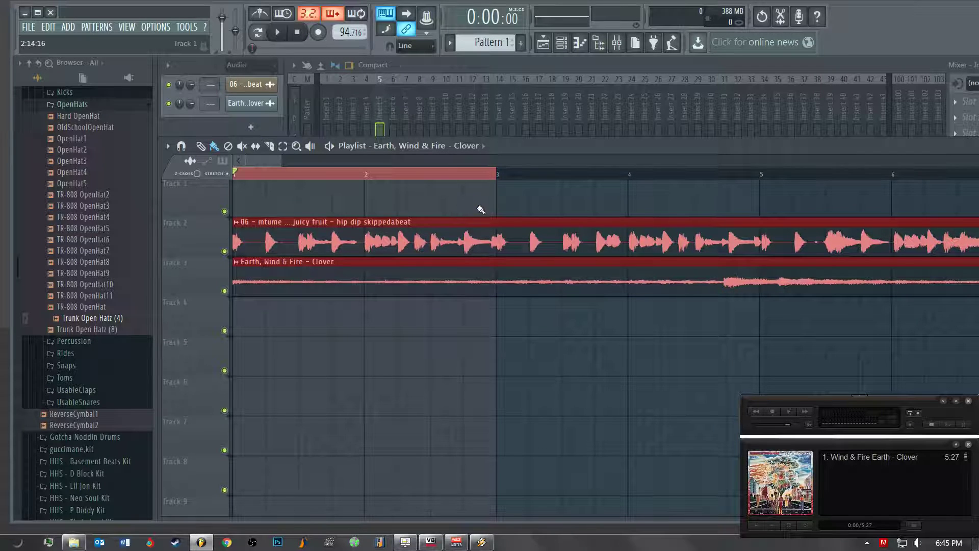
- Slice the Clover clip at the loud onset just before bar 5 (4:12:14) and delete the section after the cut
scroll(398, 300, "up", 1)
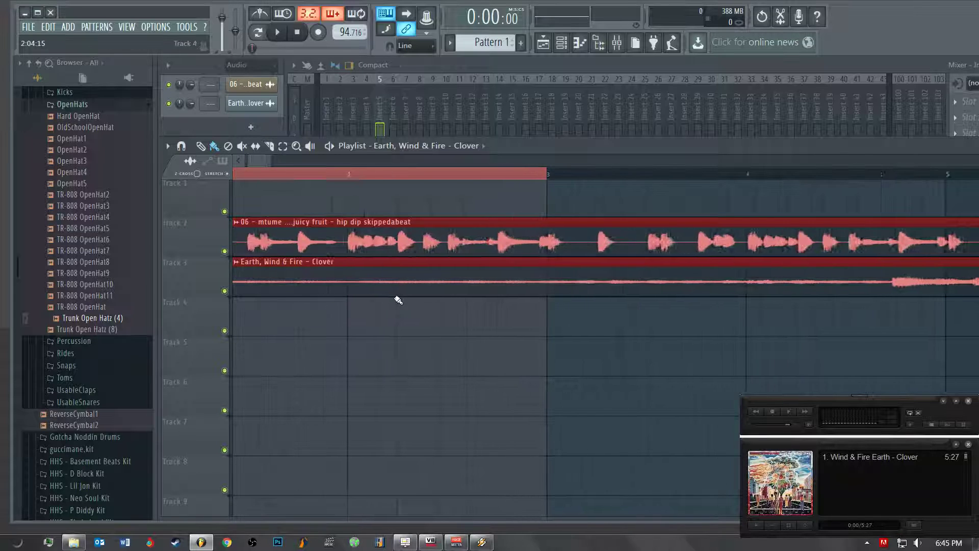
scroll(397, 300, "up", 5)
scroll(349, 279, "up", 2)
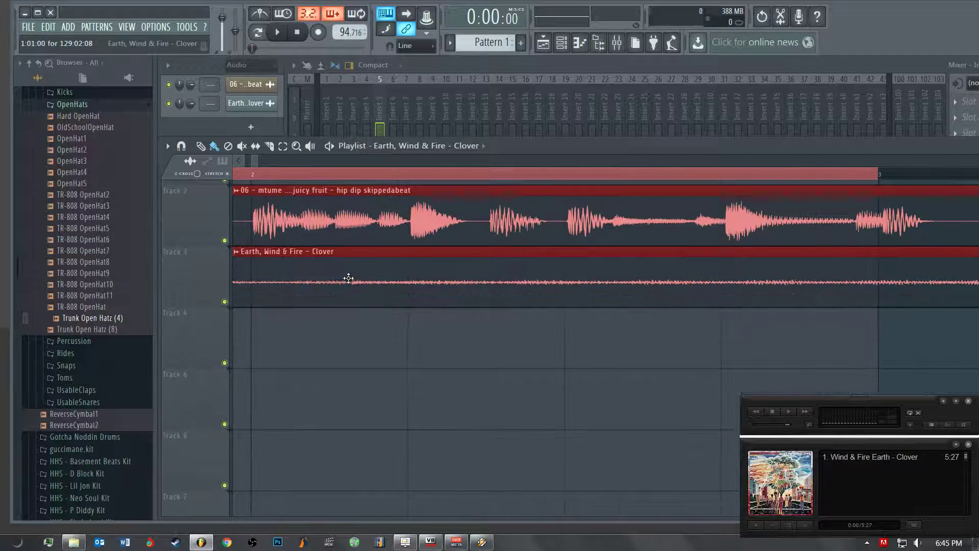
scroll(348, 278, "up", 2)
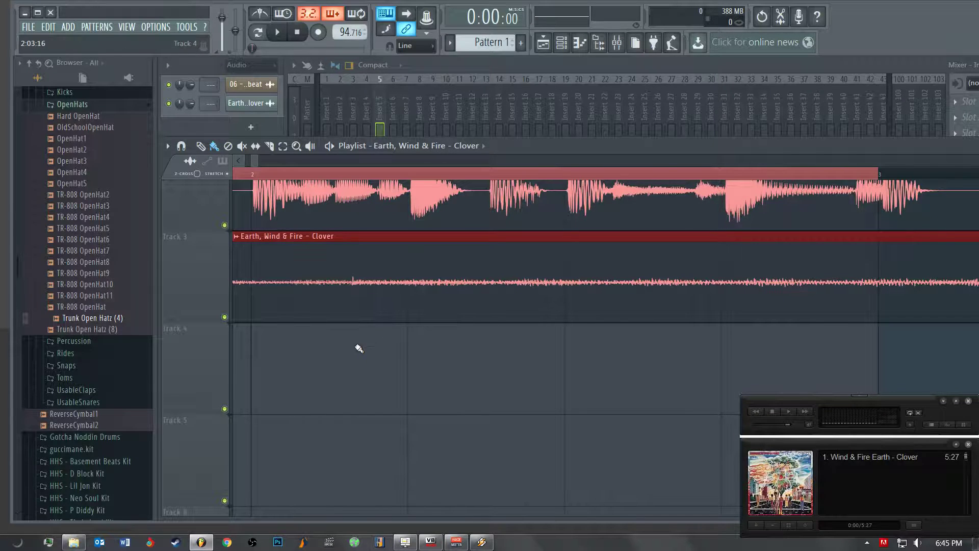
scroll(358, 349, "down", 2)
scroll(358, 349, "down", 2)
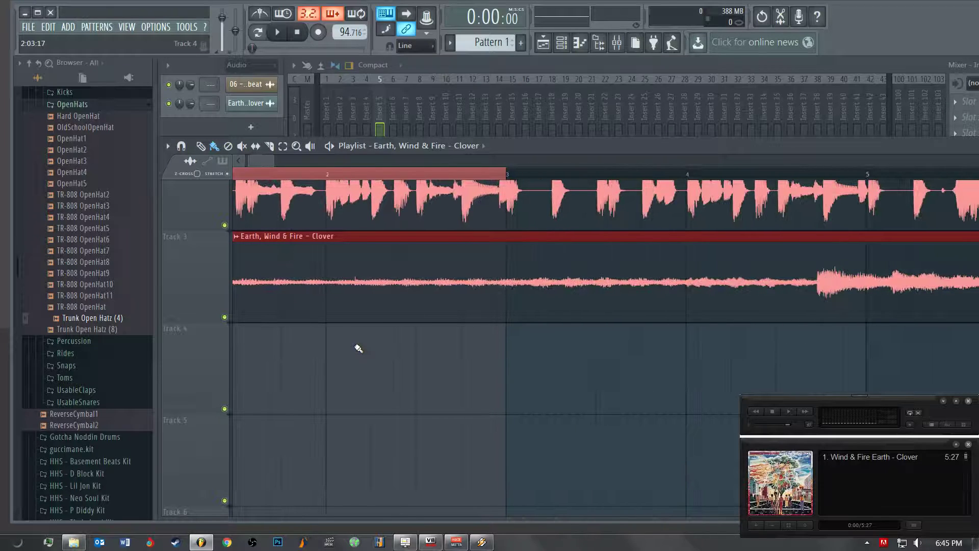
left_click(818, 295)
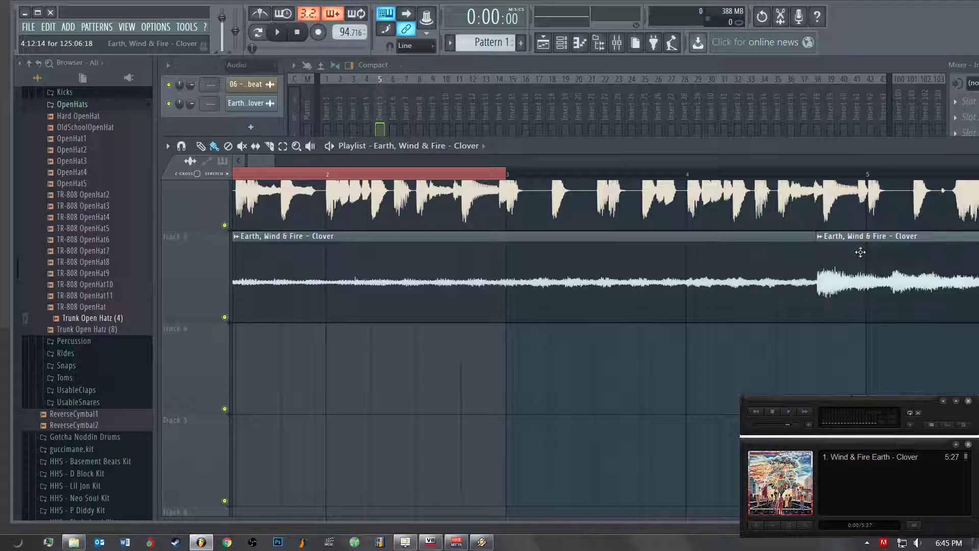
left_click_drag(863, 268, 866, 341)
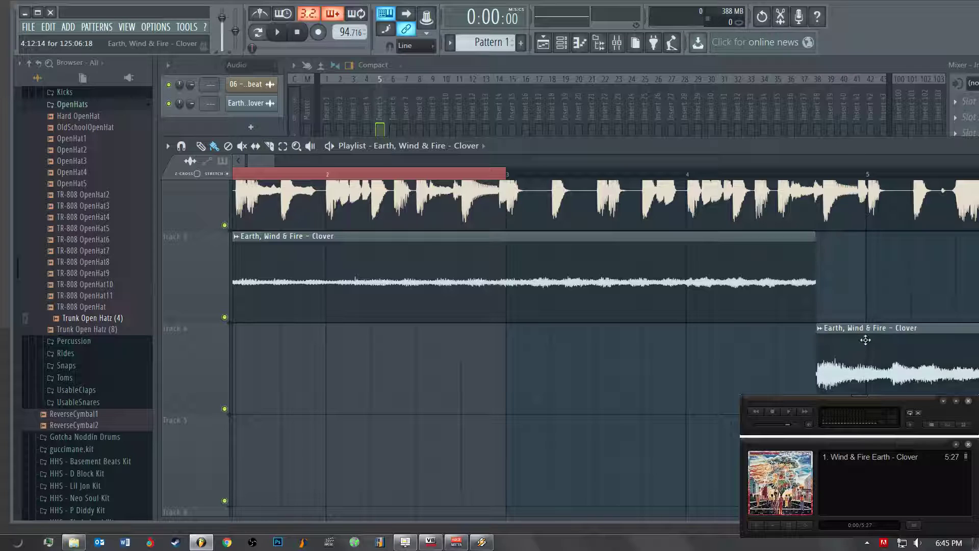
right_click(865, 341)
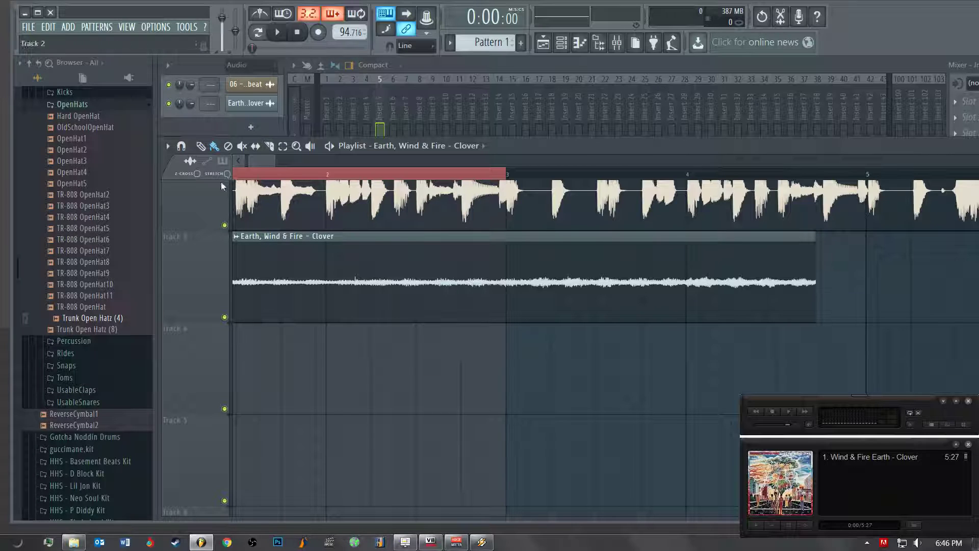
- Shorten the Clover clip on Track 3 to end before the middle of bar 2 and place a copy on Track 4 at mid-bar 2
left_click_drag(818, 270, 400, 275)
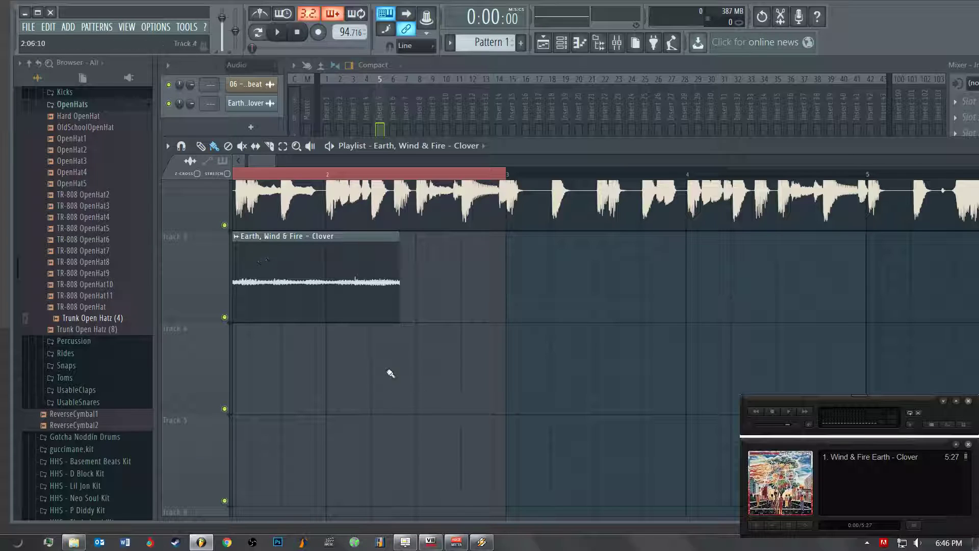
left_click(426, 347)
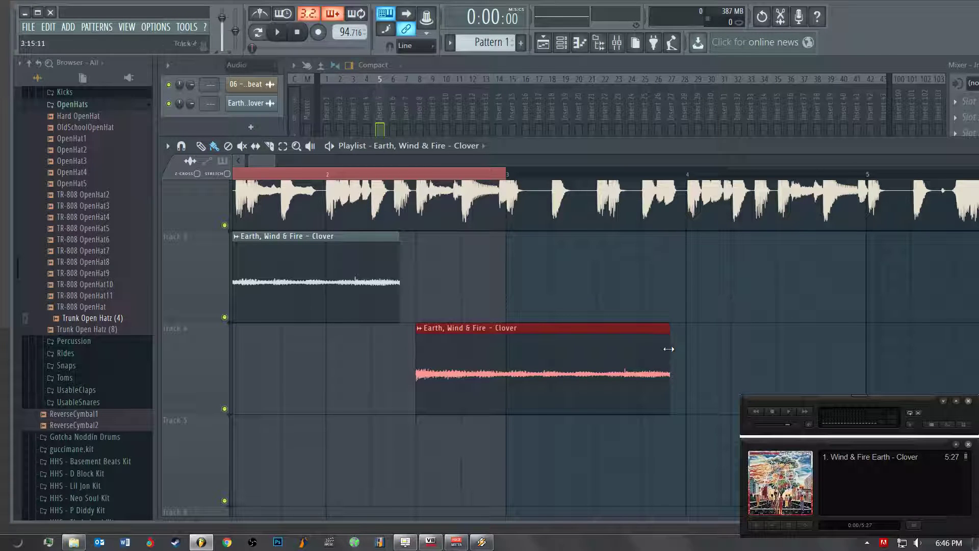
- Delete the Clover clip copy on Track 4, leaving only the clip on Track 3
mouse_move(674, 349)
left_mouse_down()
mouse_move(734, 349)
mouse_move(682, 354)
left_mouse_up()
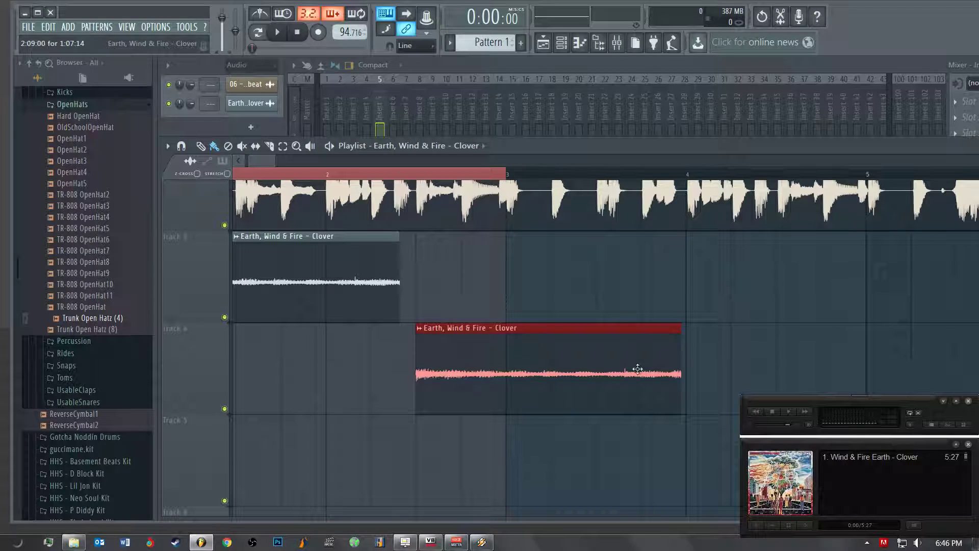
right_click(476, 352)
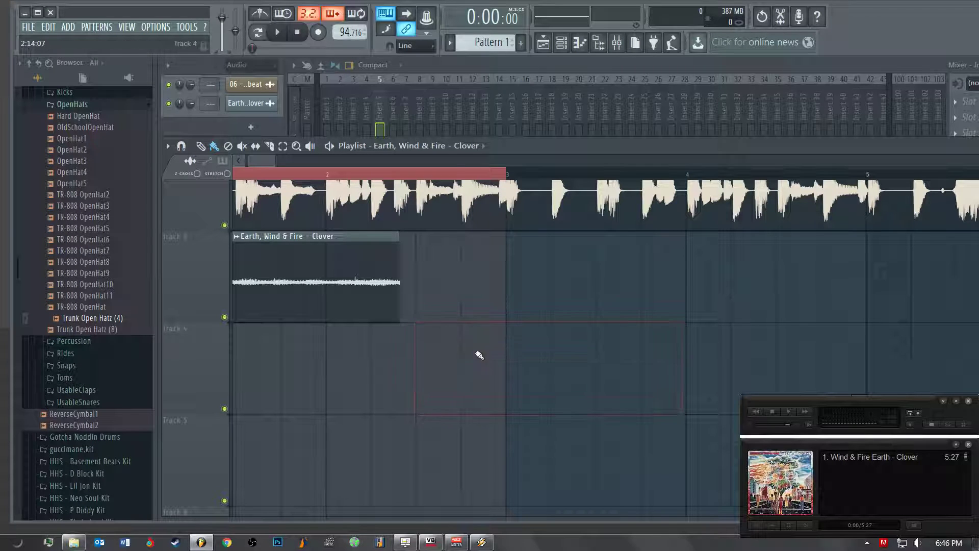
- Enable stretching for audio clips and time-stretch the Track 3 Clover clip until its loud onset lands exactly on the bar 2 line
left_click(227, 174)
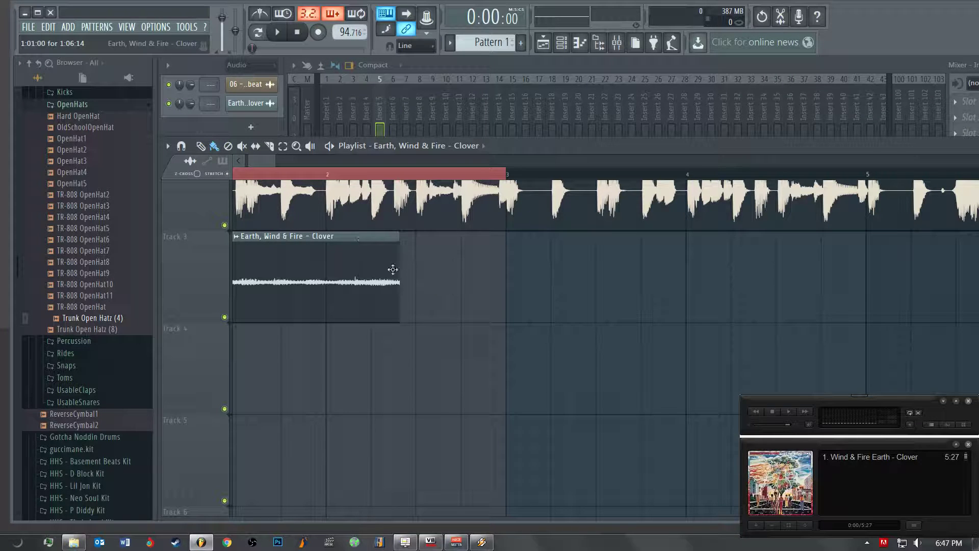
left_click_drag(399, 267, 403, 267)
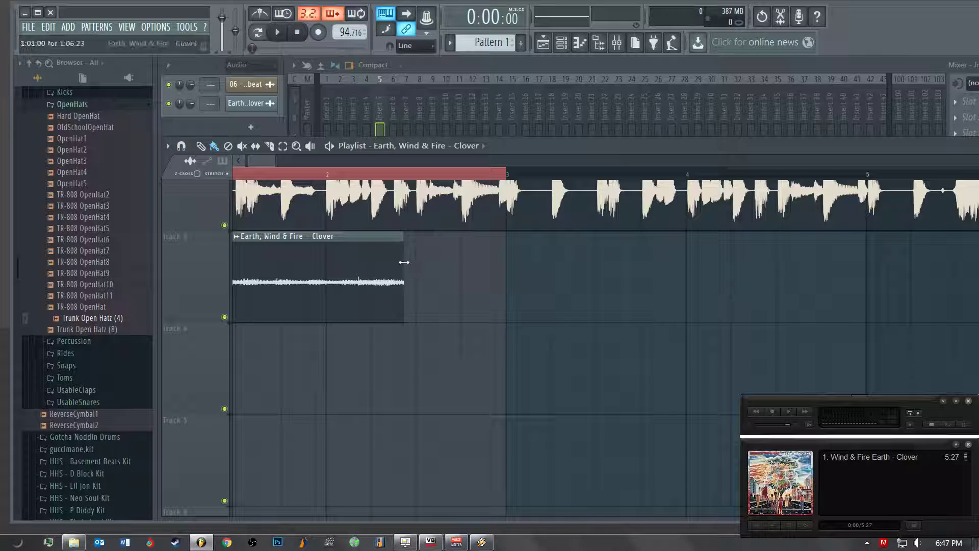
mouse_move(405, 262)
left_mouse_down()
mouse_move(417, 262)
mouse_move(402, 261)
left_mouse_up()
left_click_drag(292, 341, 507, 361)
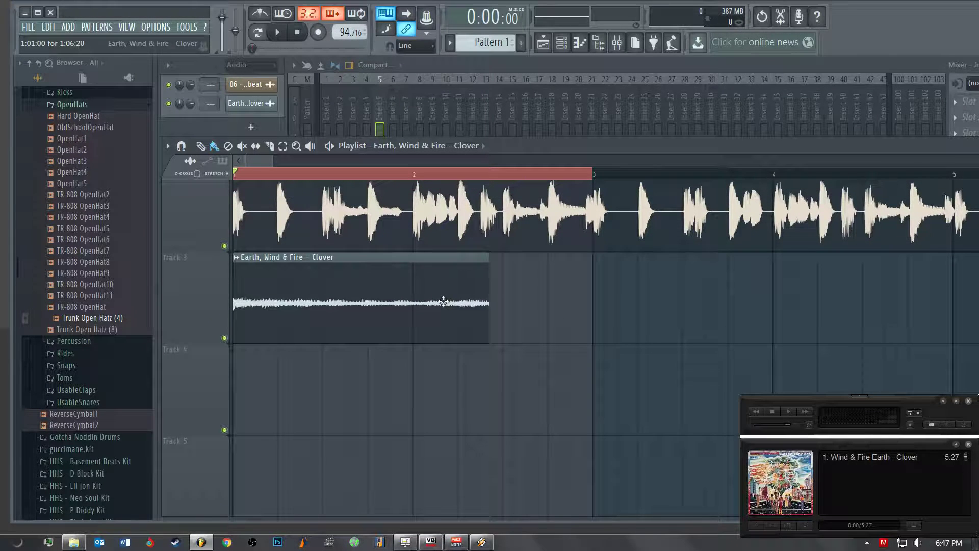
scroll(444, 306, "up", 2)
left_click_drag(517, 296, 456, 296)
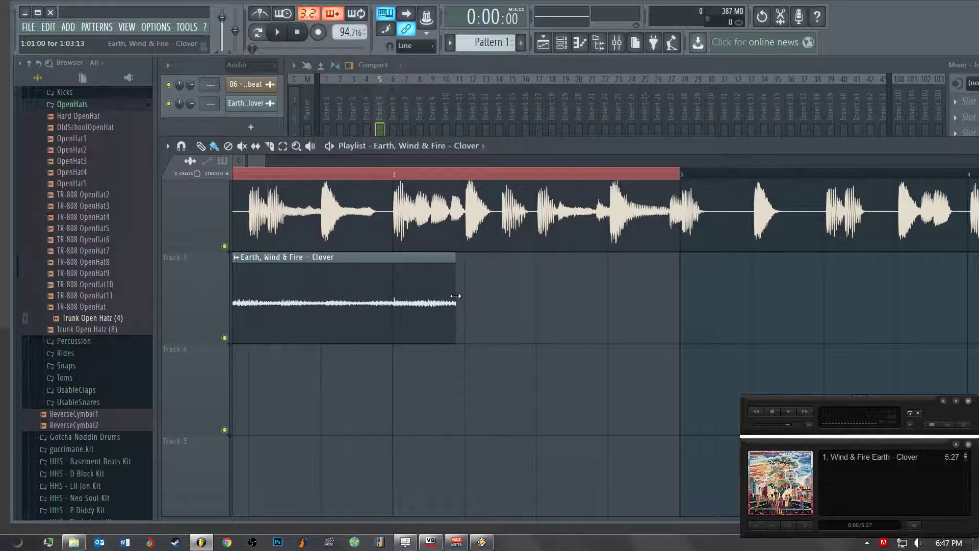
scroll(396, 301, "up", 4)
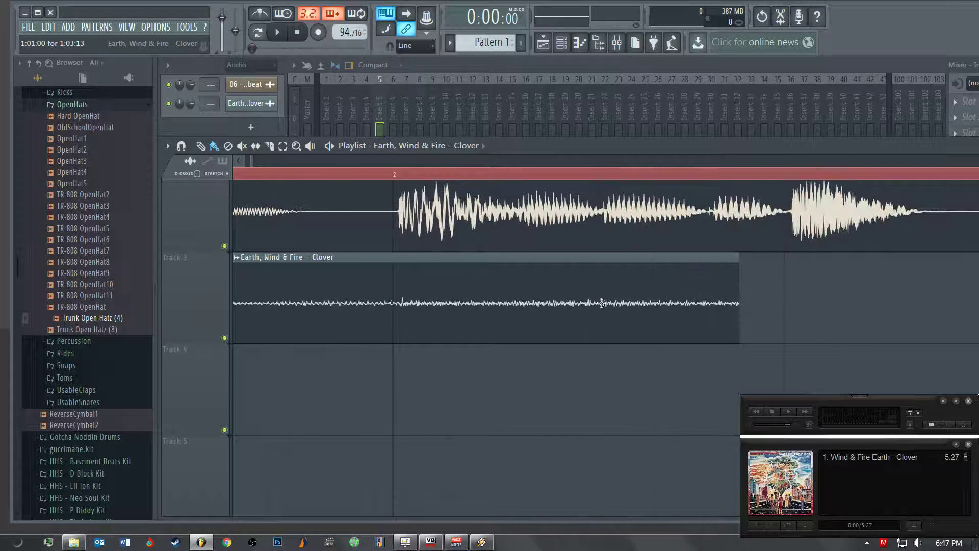
mouse_move(737, 282)
left_mouse_down()
mouse_move(724, 283)
mouse_move(733, 282)
left_mouse_up()
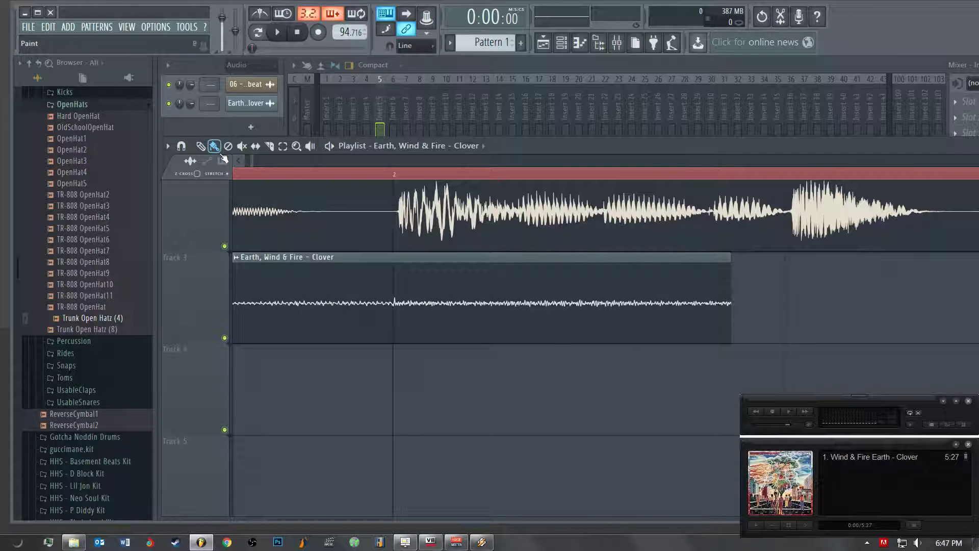
- With stretching turned off, extend the Clover clip to the start of bar 3 and briefly play it with the drums
left_click_drag(731, 301, 837, 288)
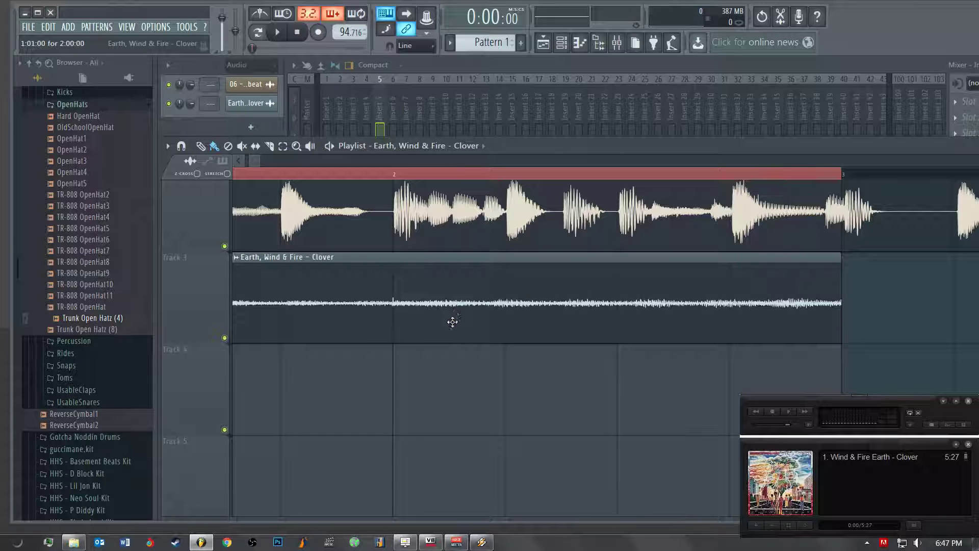
left_click_drag(370, 383, 776, 424)
left_click_drag(531, 372, 531, 412)
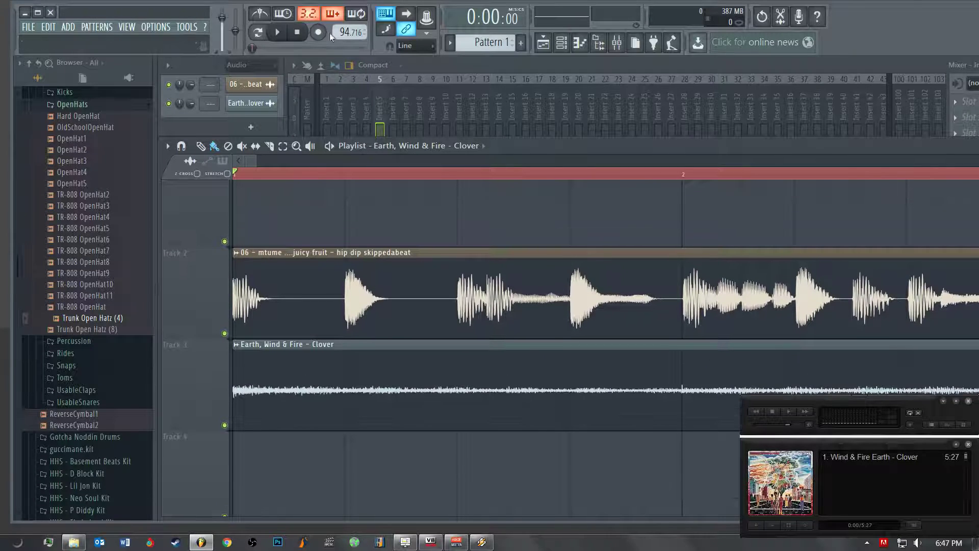
left_click(279, 33)
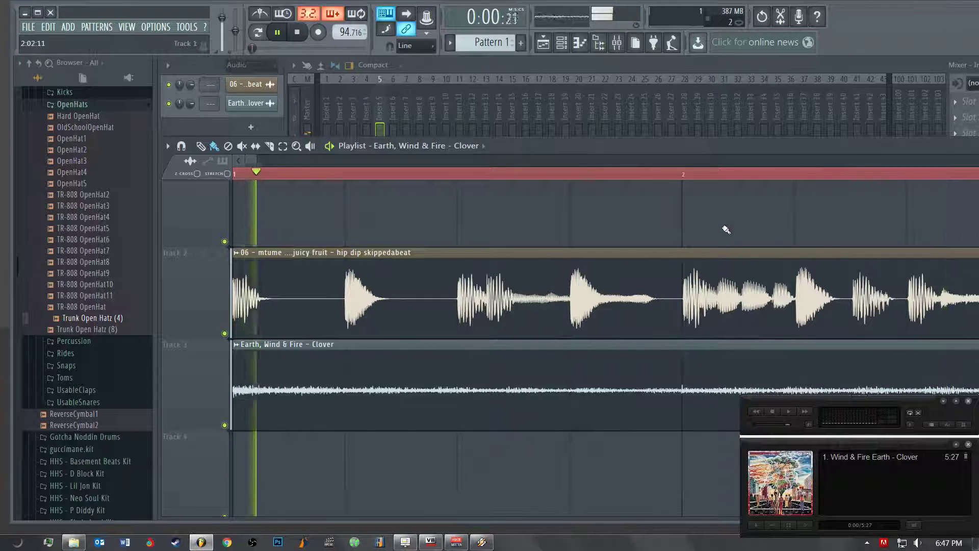
key("space")
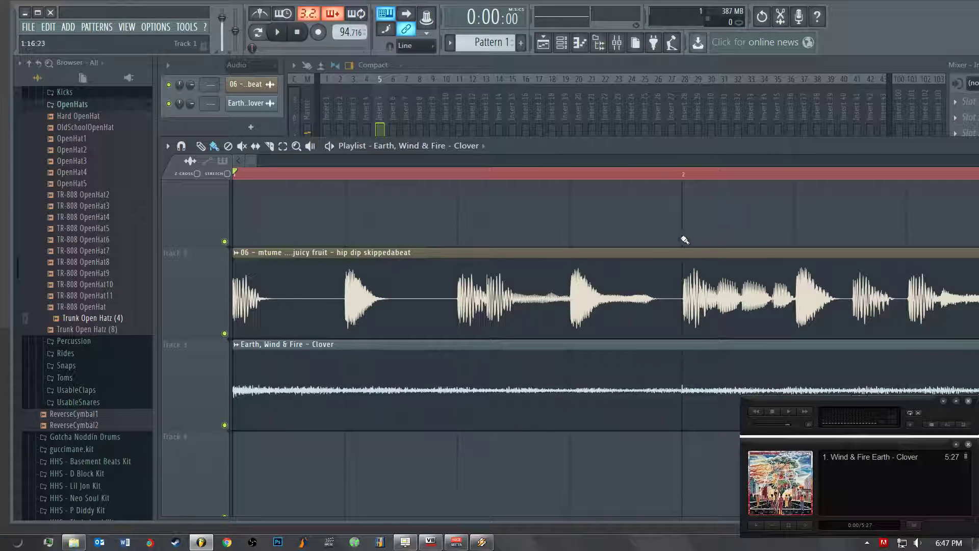